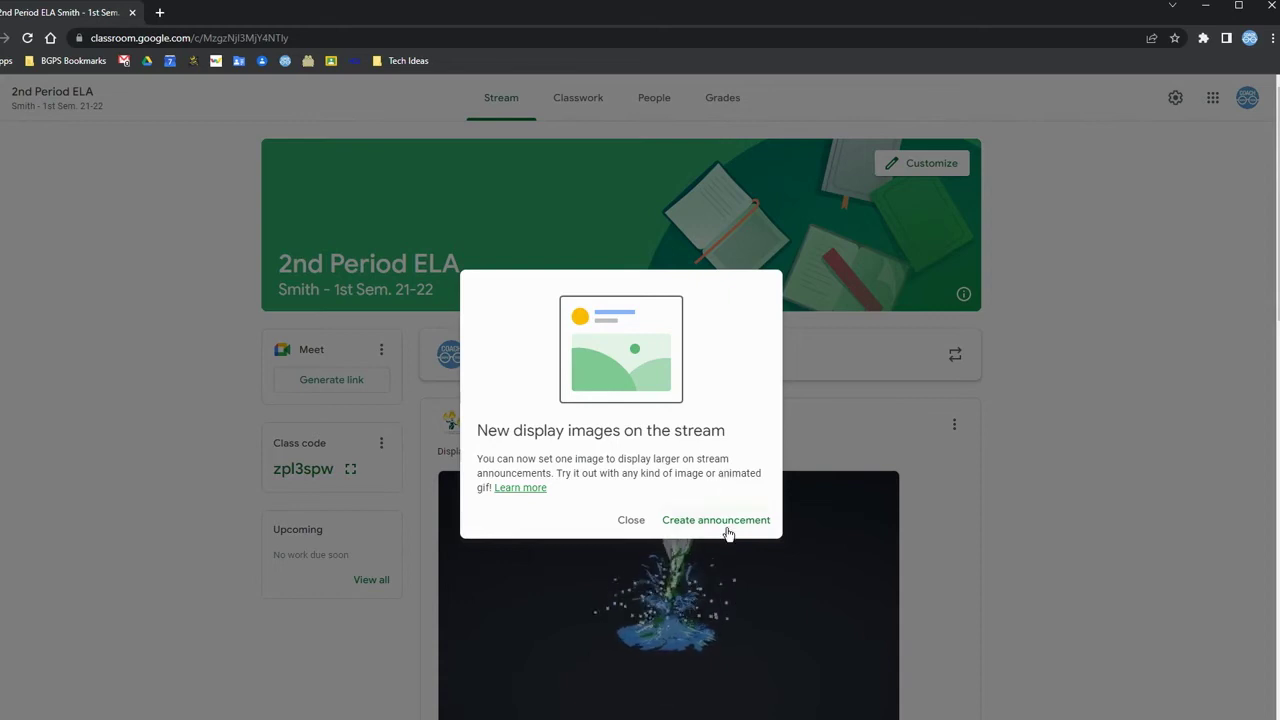
- Draft the announcement "You can now embed images in your announcements as a display for students. It's a great way to make your Google Classroom stream more engaging."
click(727, 525)
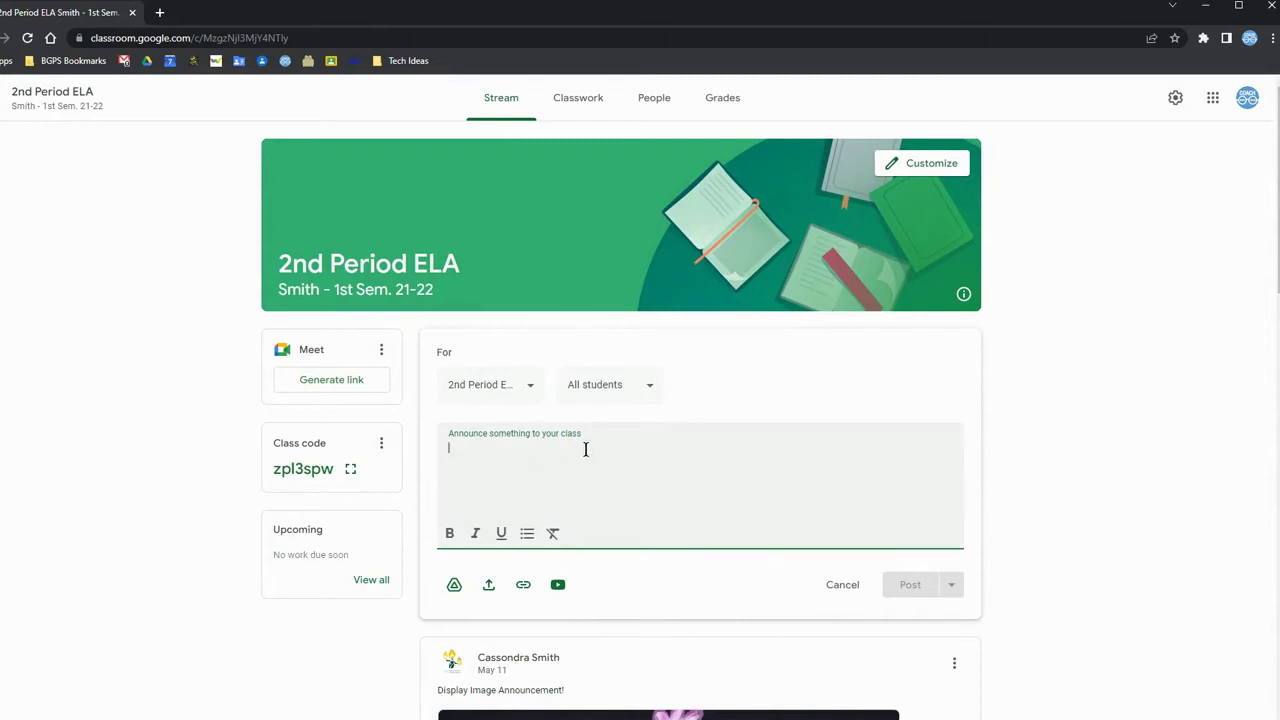
scroll(586, 449, down, 4)
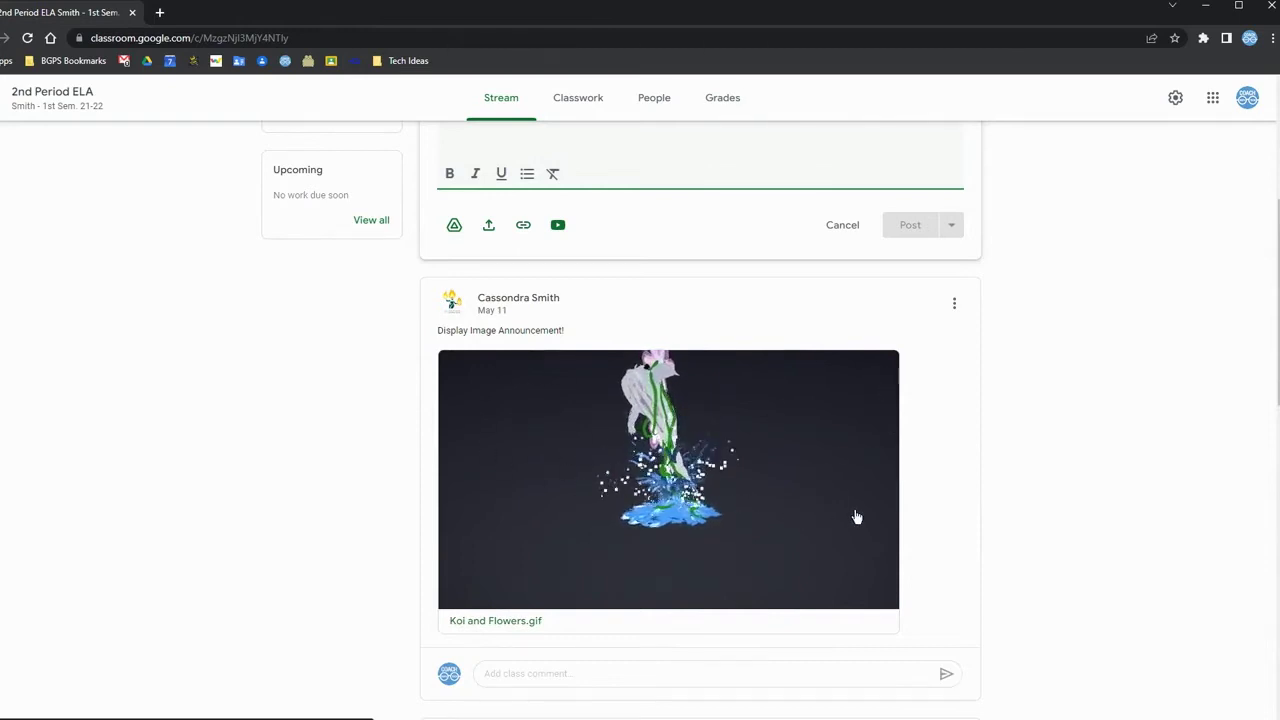
click(694, 480)
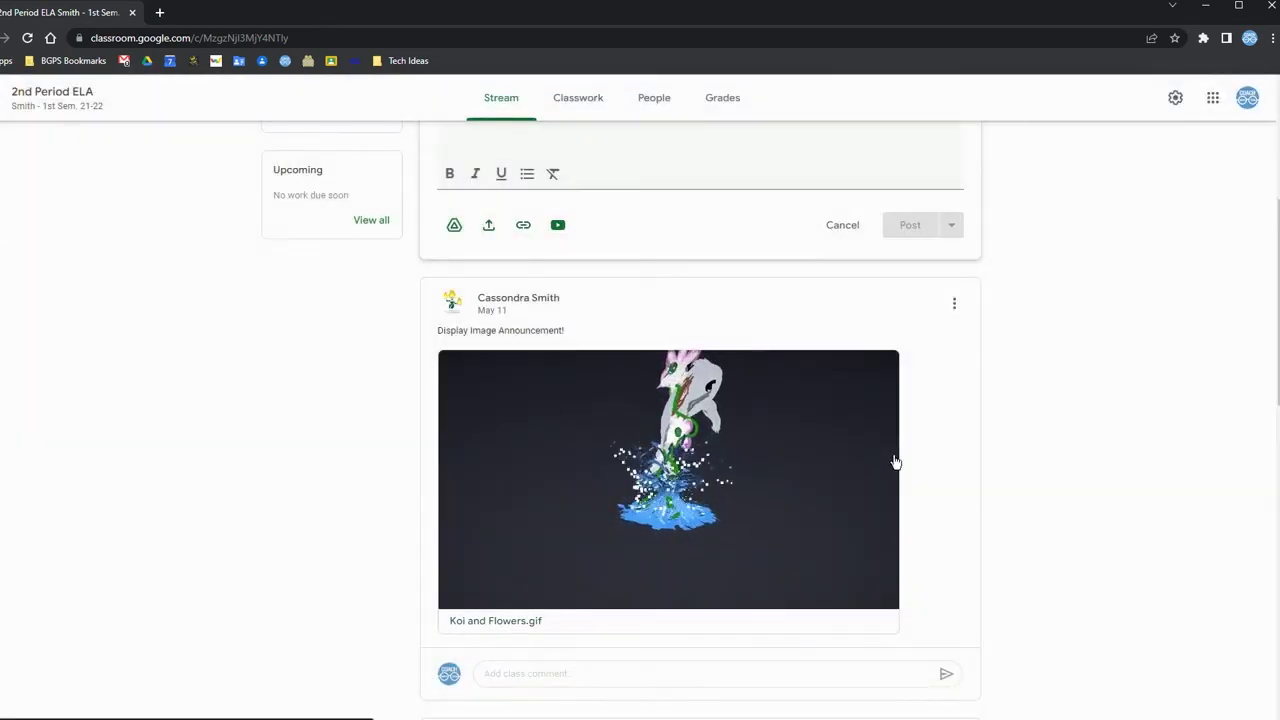
scroll(900, 462, up, 2)
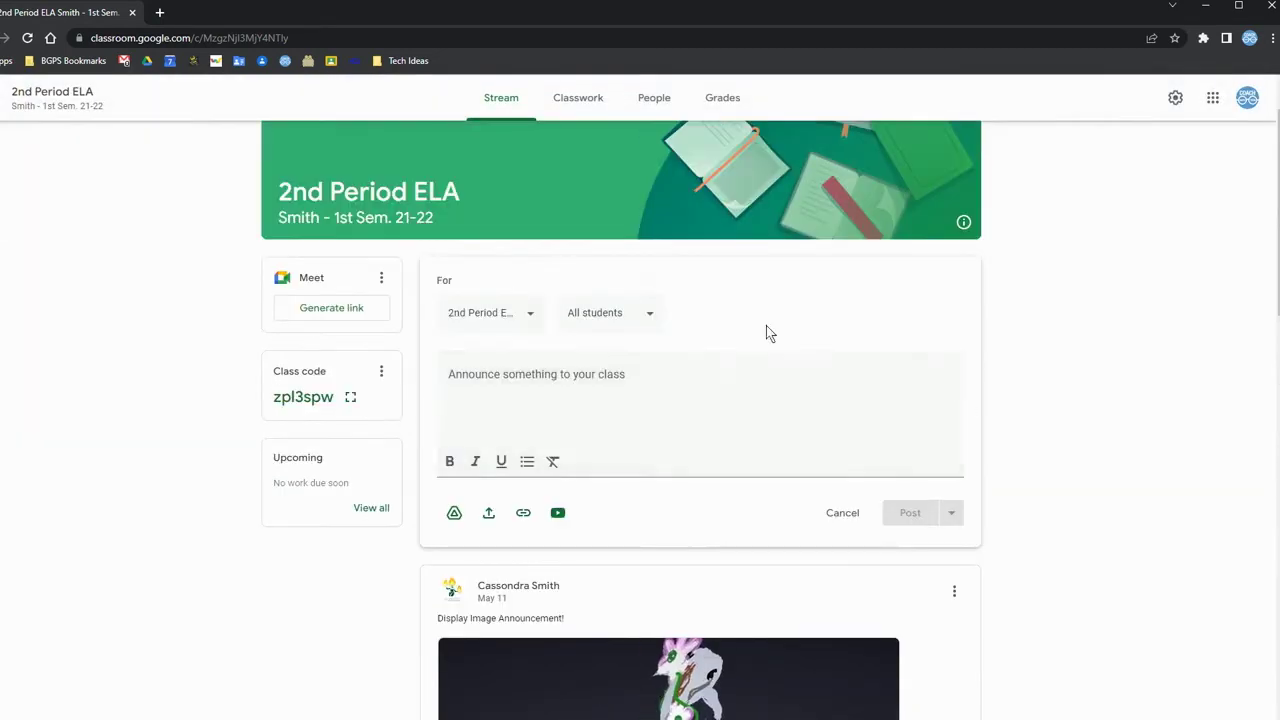
click(628, 392)
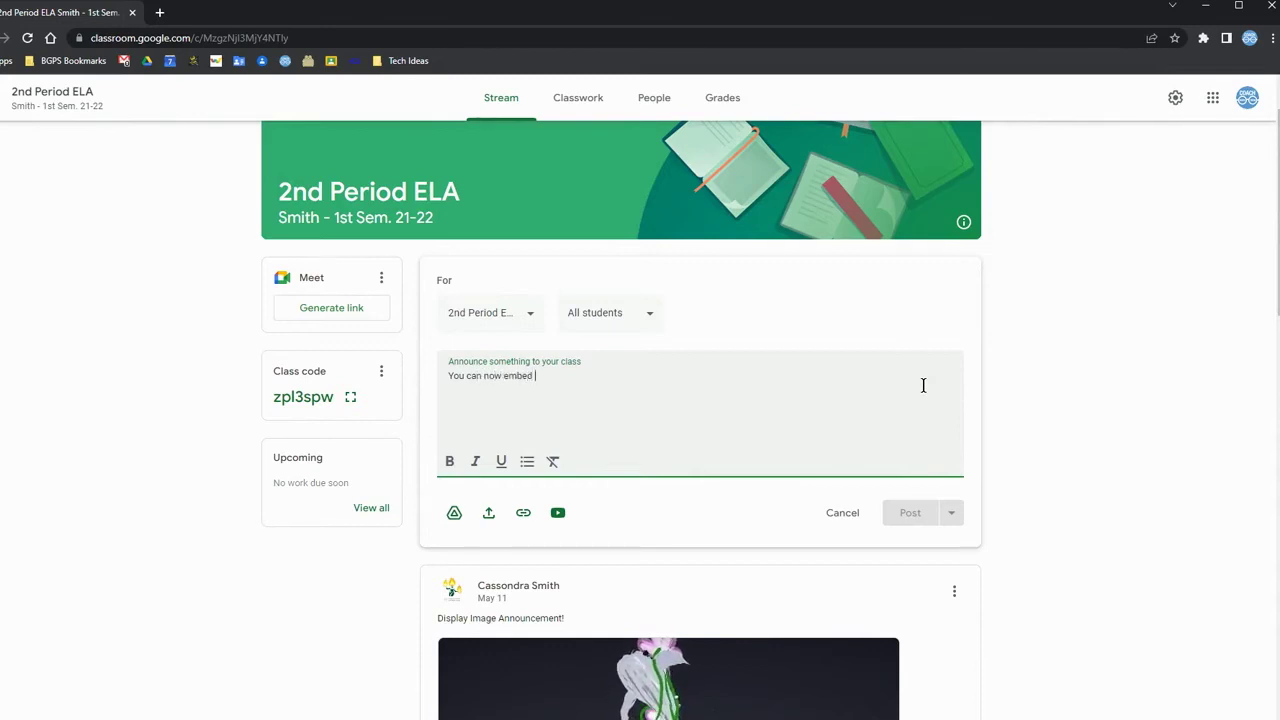
text(You can now embed images in y)
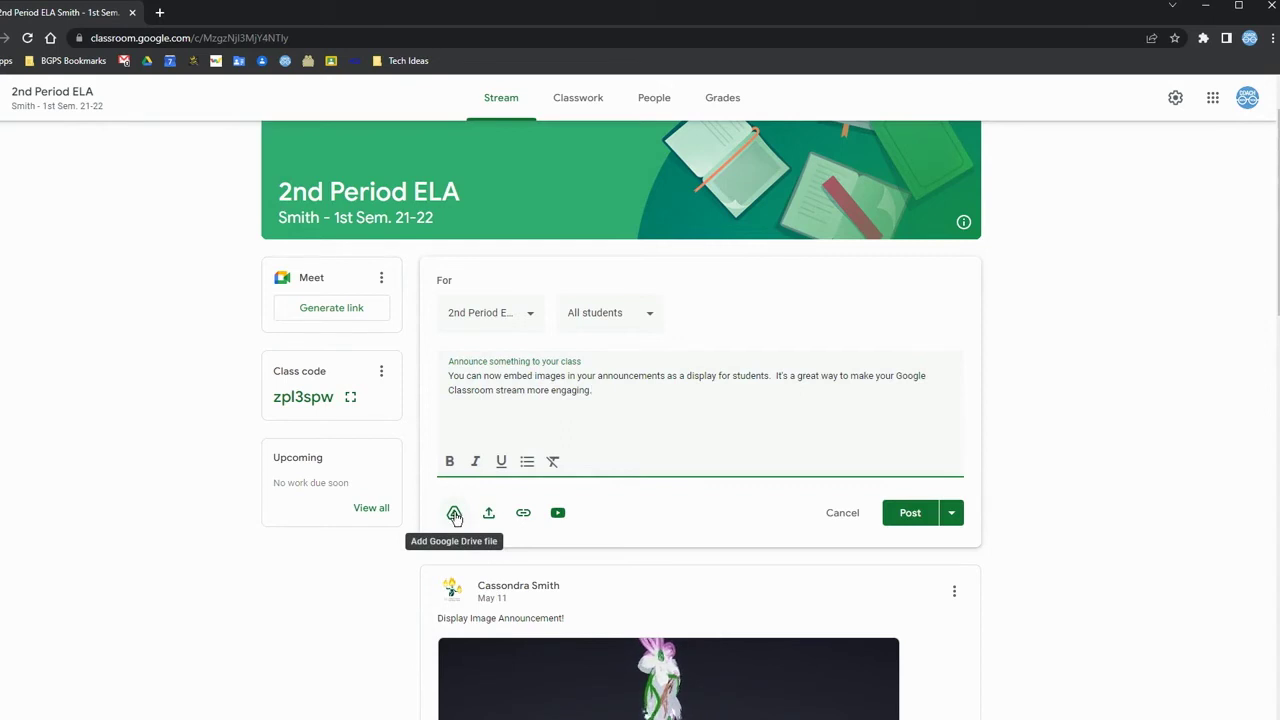
- Attach "Technology got the best of him.. - Imgur.gif" from Google Drive as the display image and post the announcement
click(454, 514)
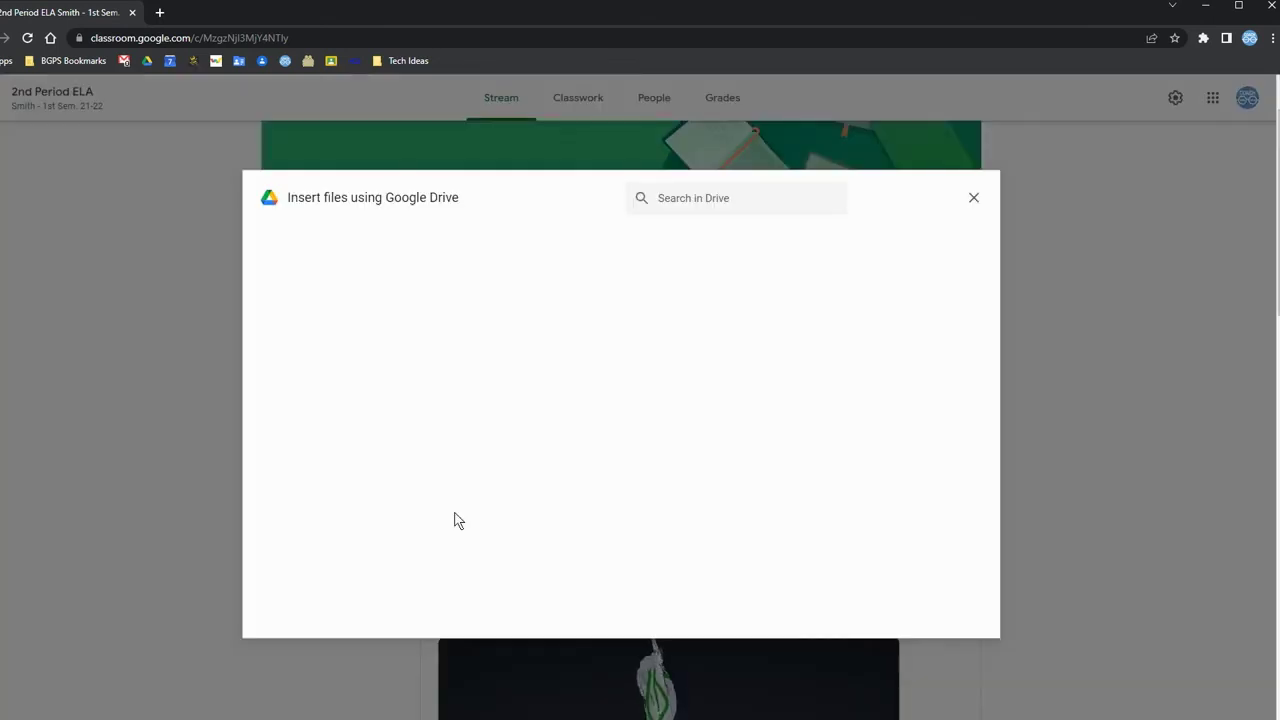
click(727, 204)
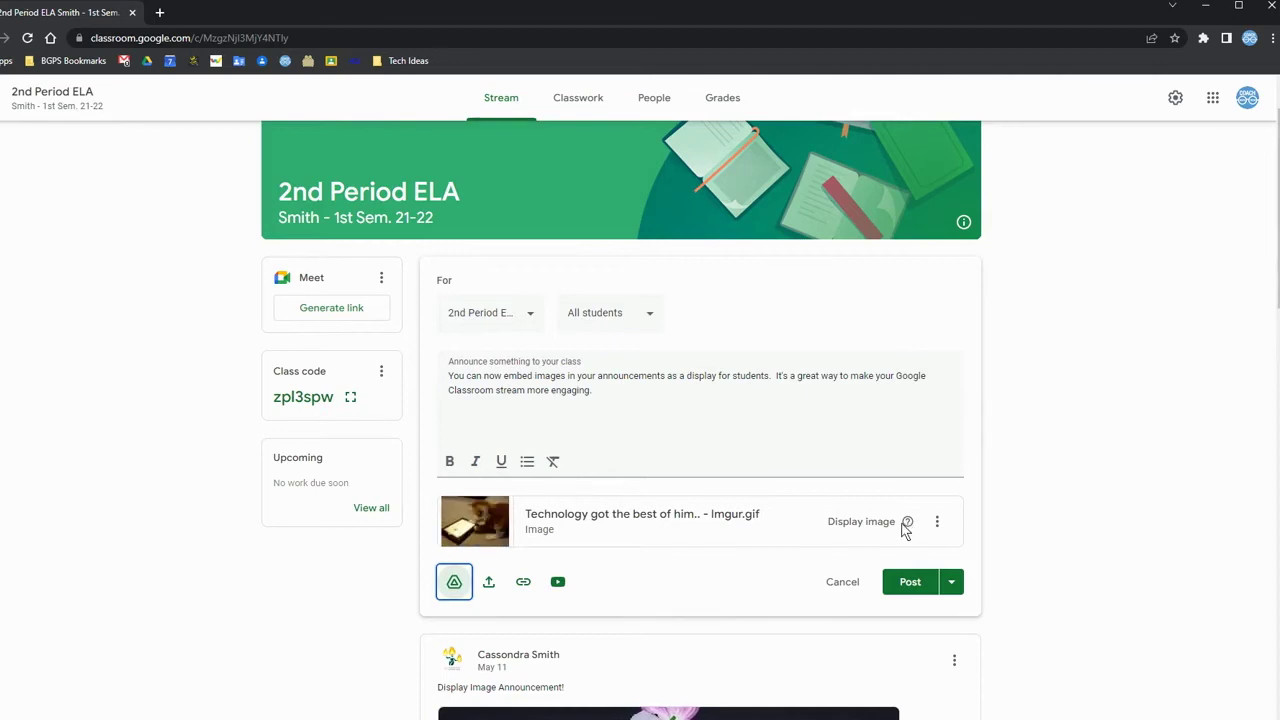
mouse_move(909, 529)
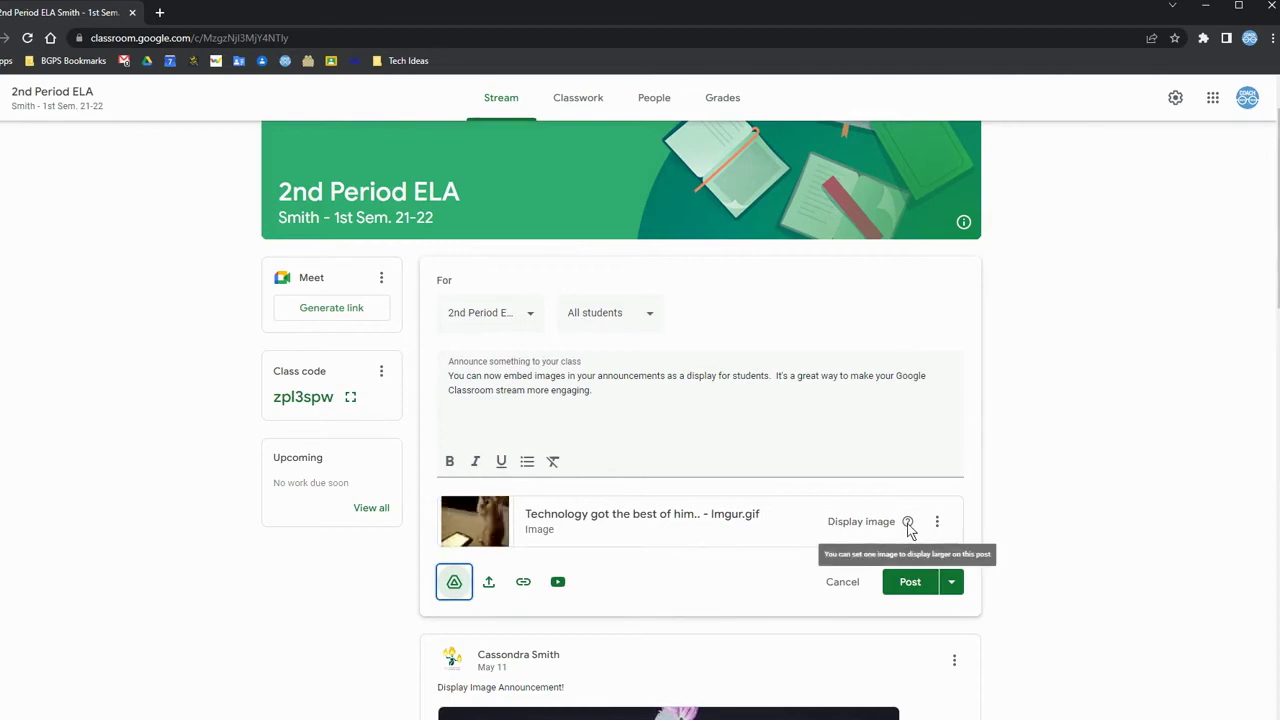
click(937, 523)
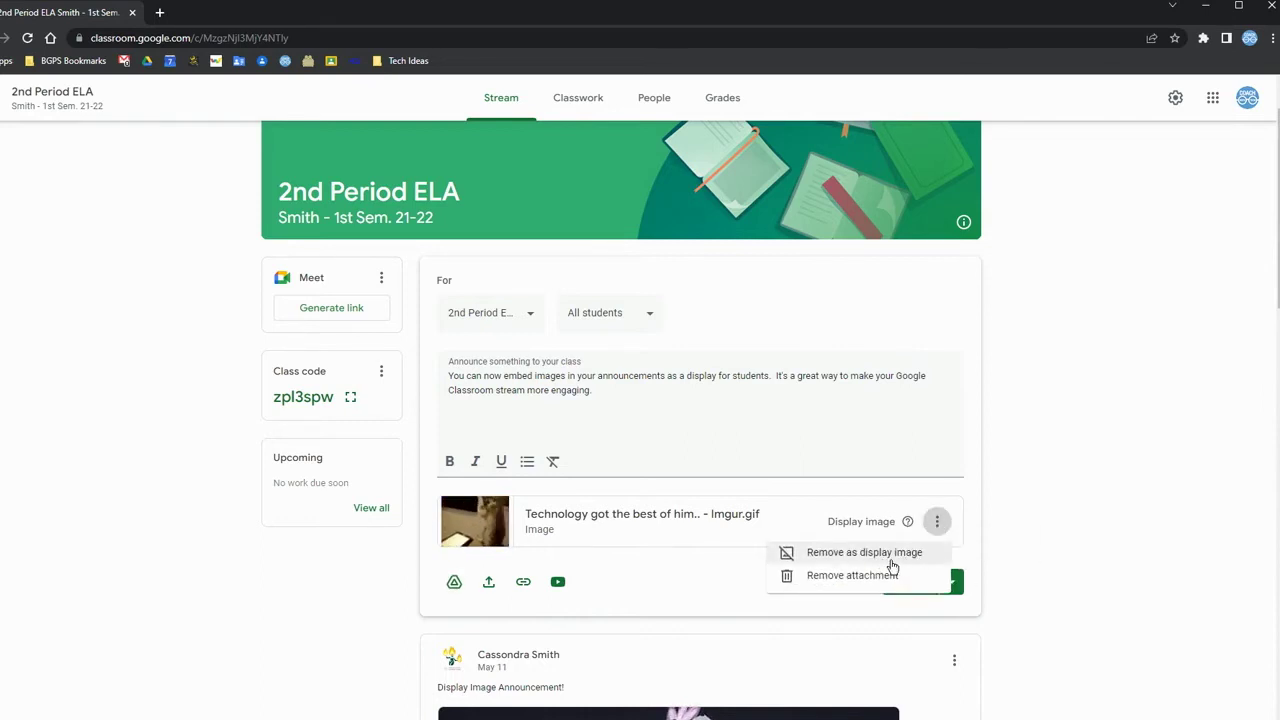
click(1092, 467)
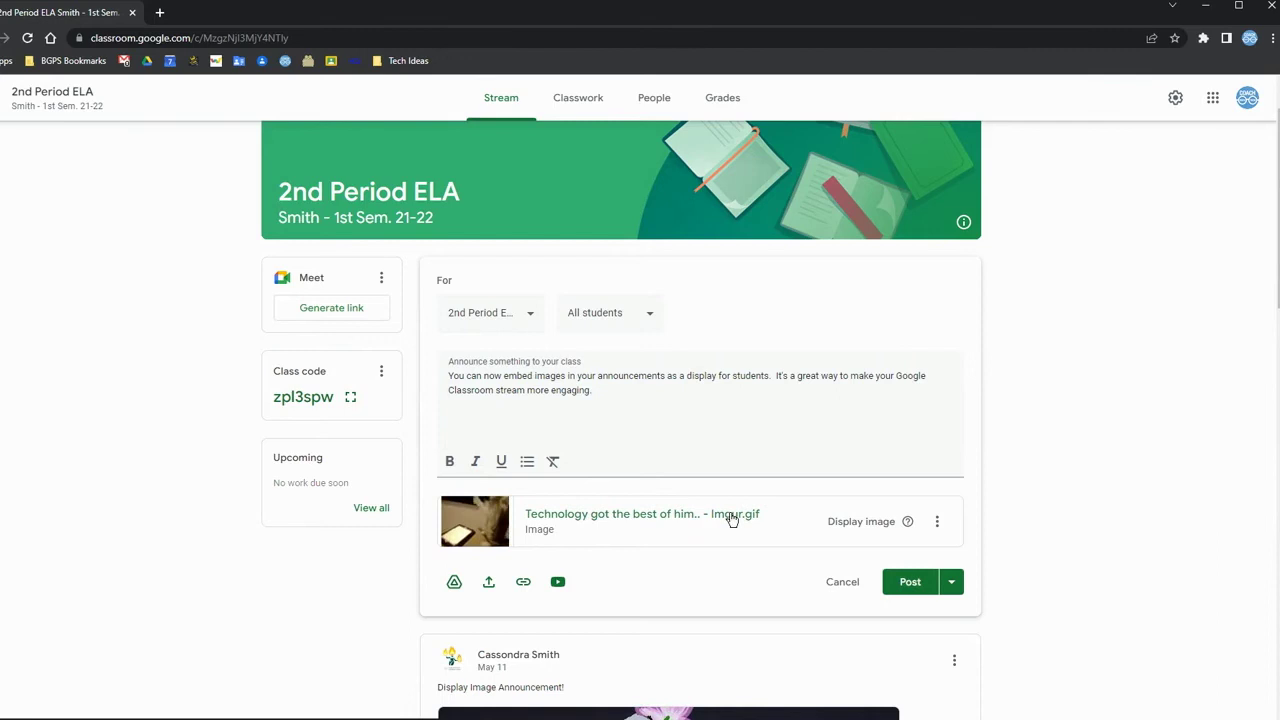
click(914, 582)
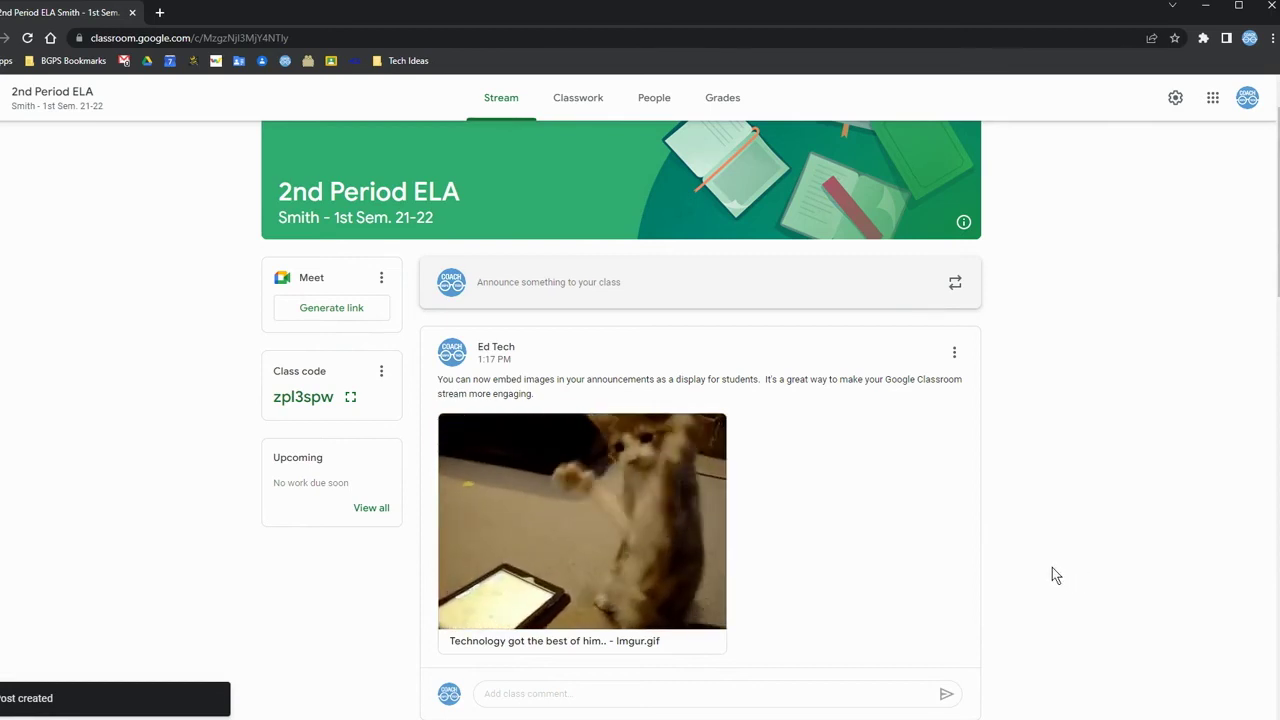
- Post another class announcement reading "Add images or gifs." with 979-GDU-Distance-Learning-Blog-r1.png attached
scroll(1054, 572, down, 2)
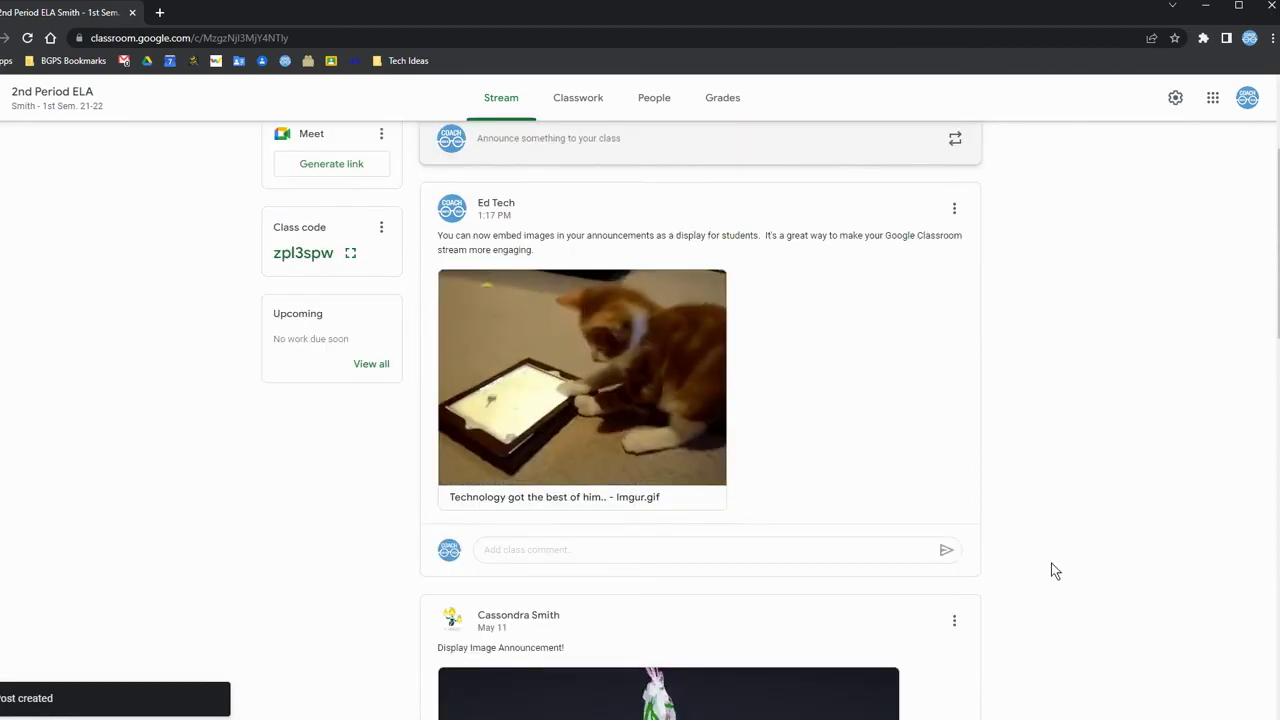
scroll(1054, 572, up, 2)
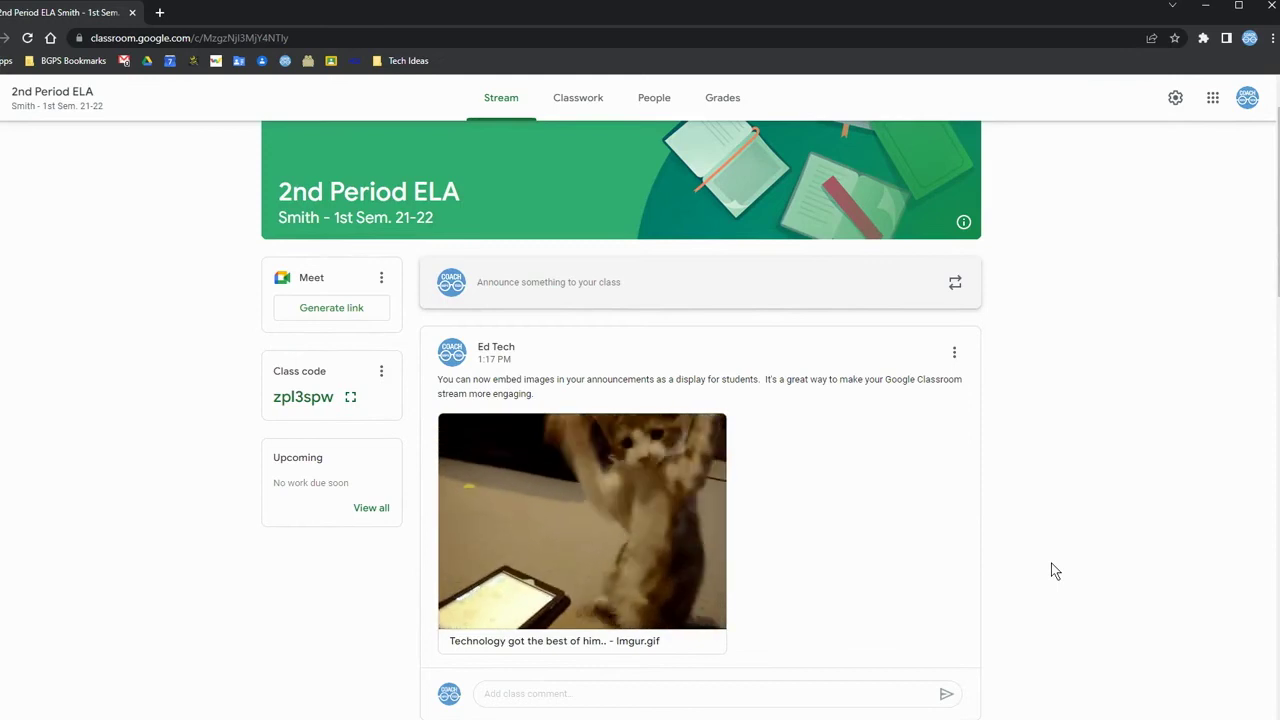
click(815, 284)
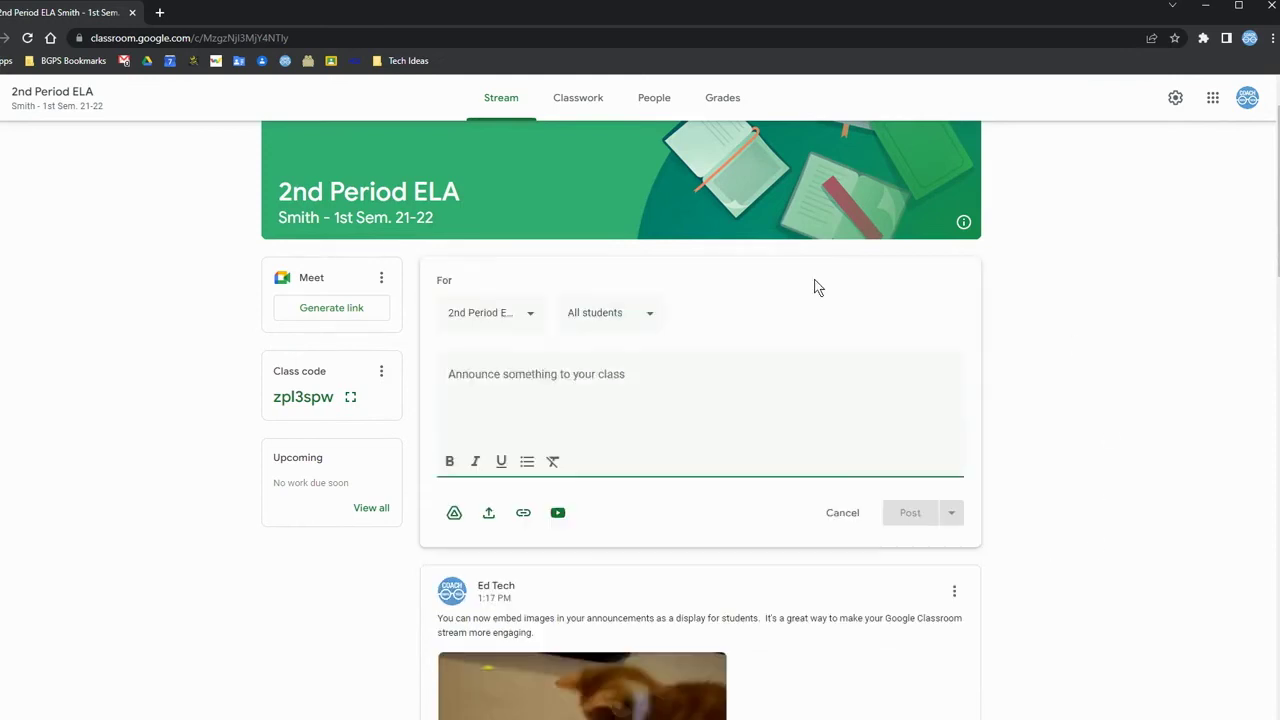
click(455, 522)
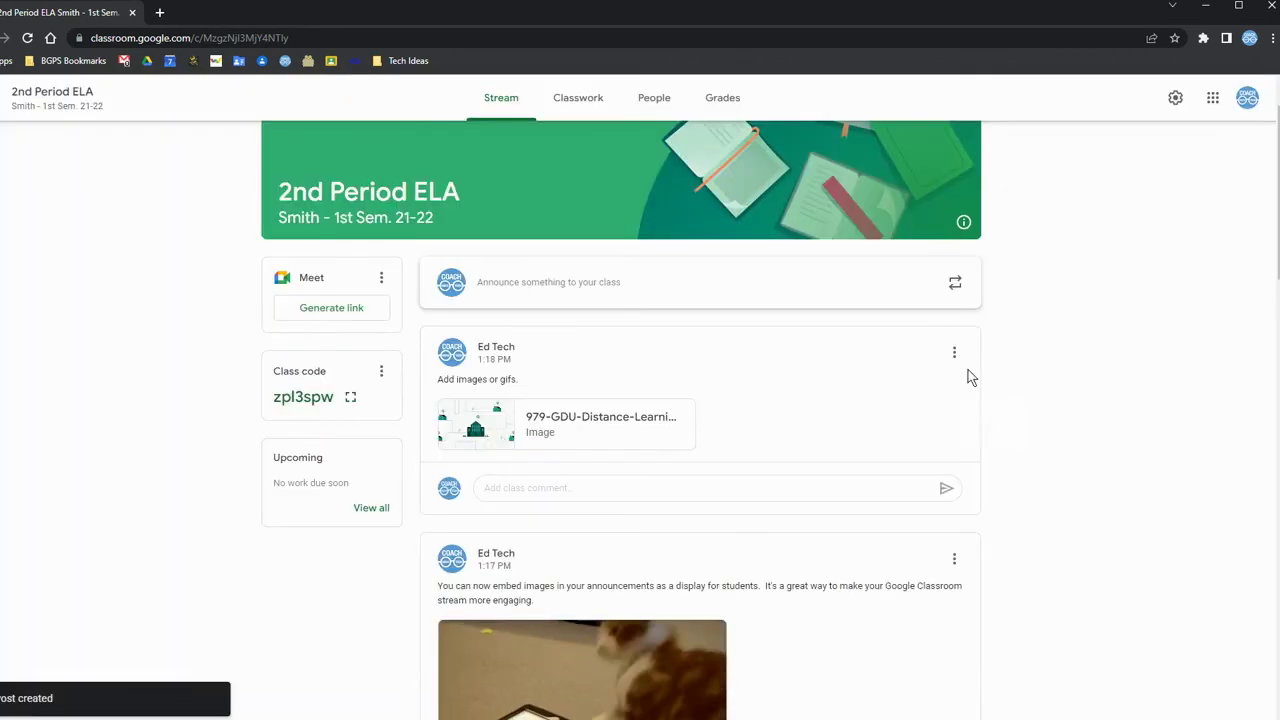
- Edit the "Add images or gifs." announcement to set its attached PNG as the display image, and save it
click(954, 352)
click(903, 406)
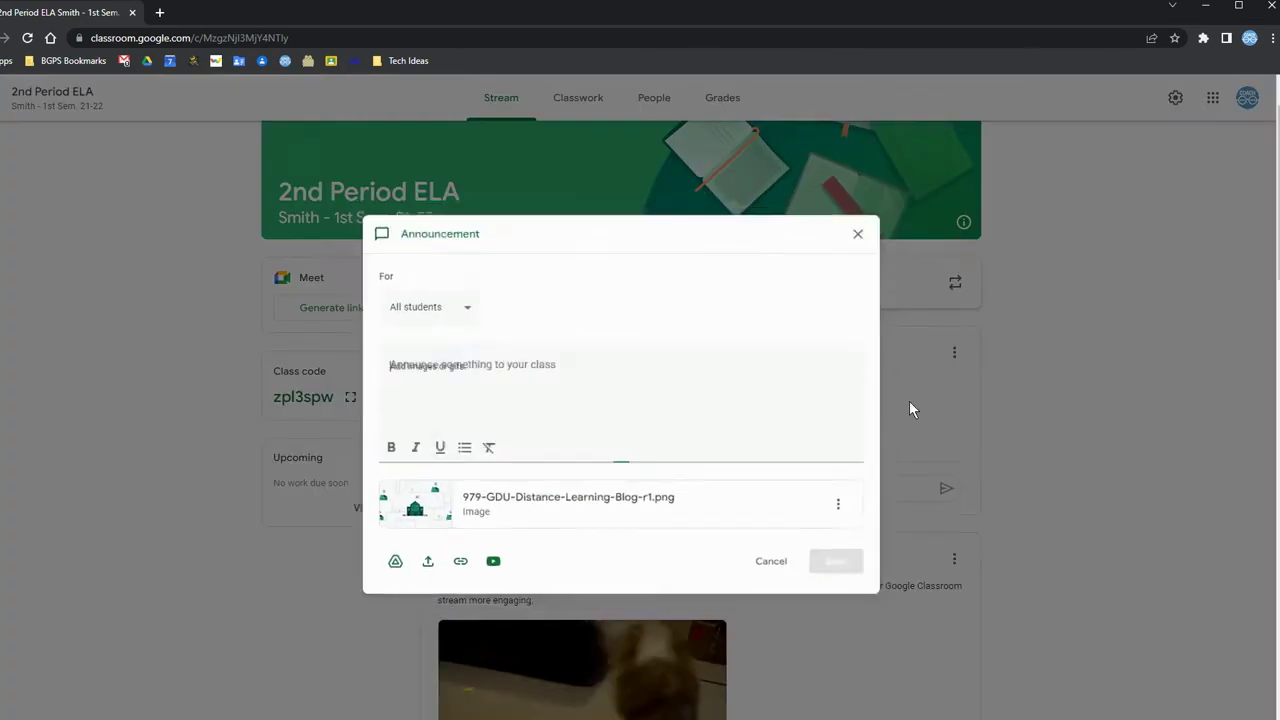
click(852, 511)
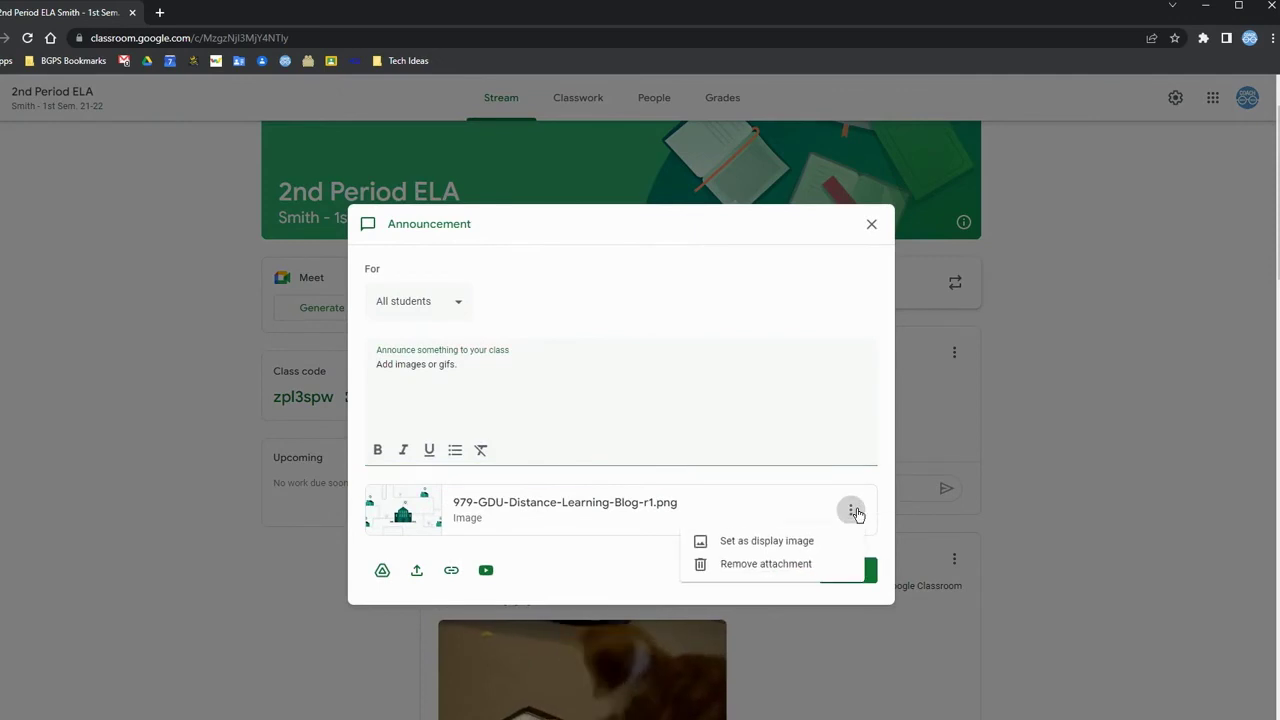
click(809, 541)
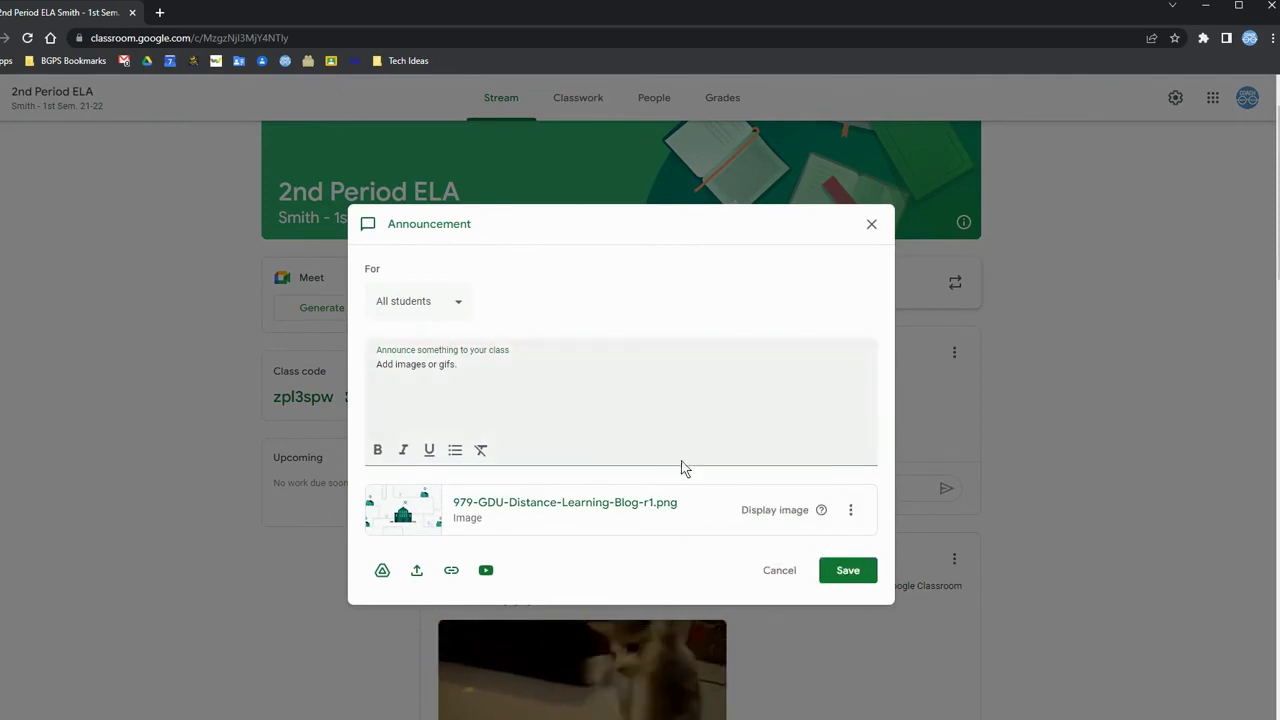
click(846, 571)
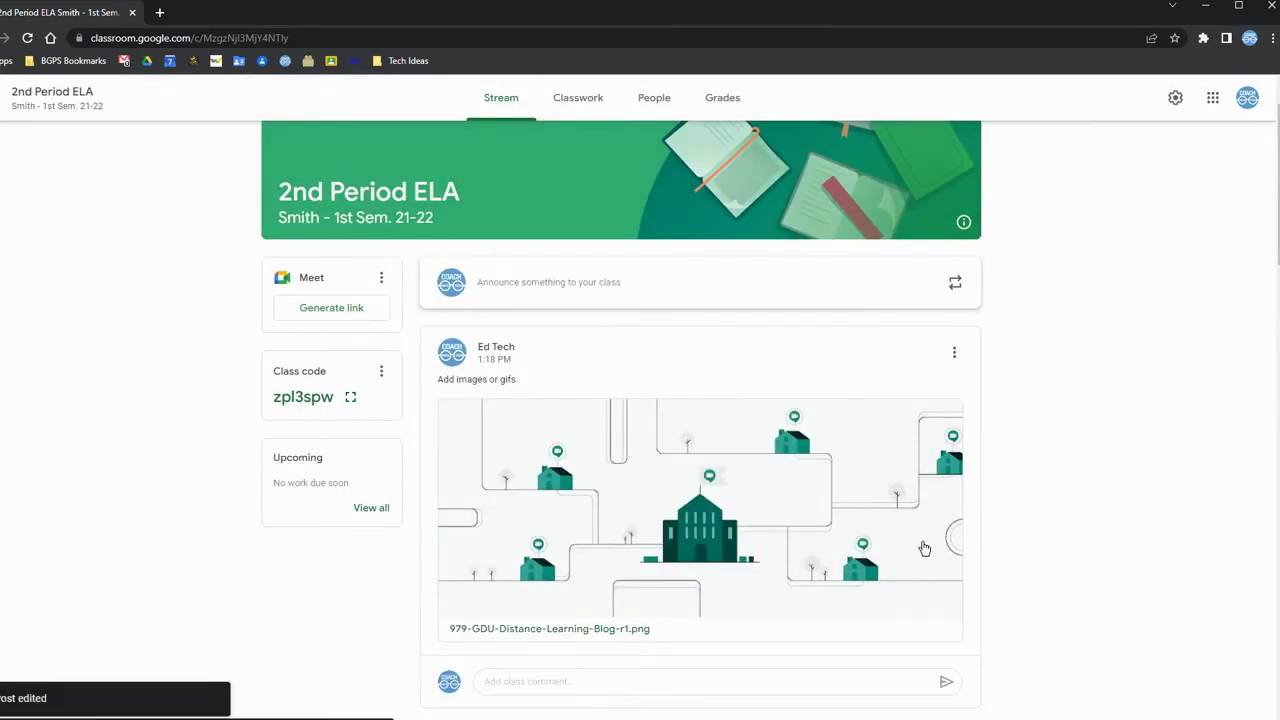
- Replace the image in the "Add images or gifs." announcement with an uploaded Screenshot 2022-02-22 113036.png as the display image, and save
scroll(508, 587, down, 1)
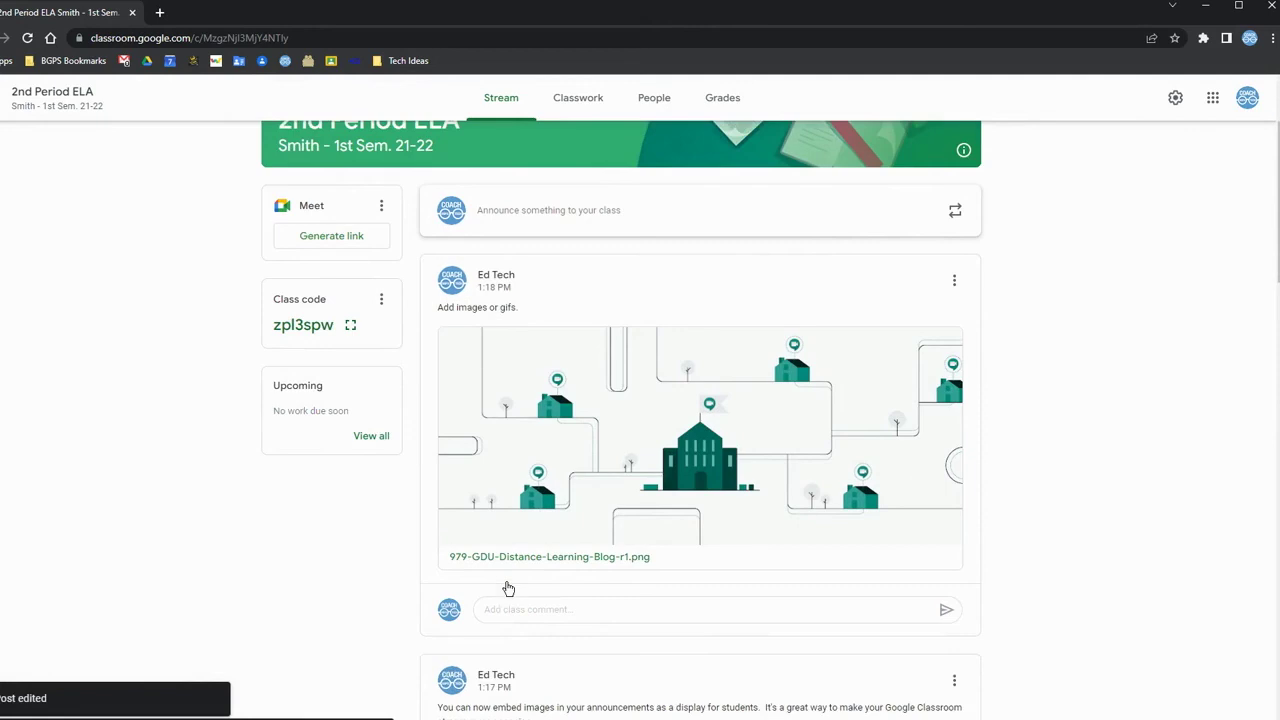
scroll(508, 587, down, 1)
scroll(506, 582, up, 1)
scroll(506, 590, up, 1)
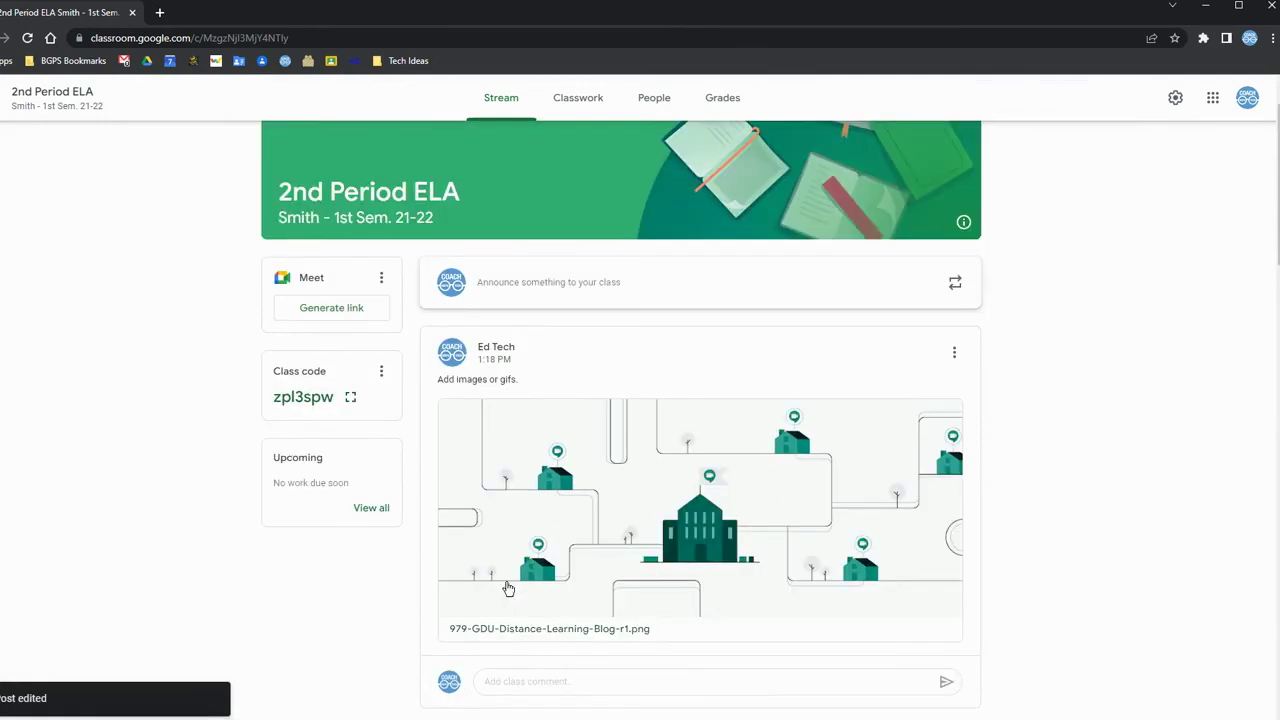
scroll(508, 589, up, 1)
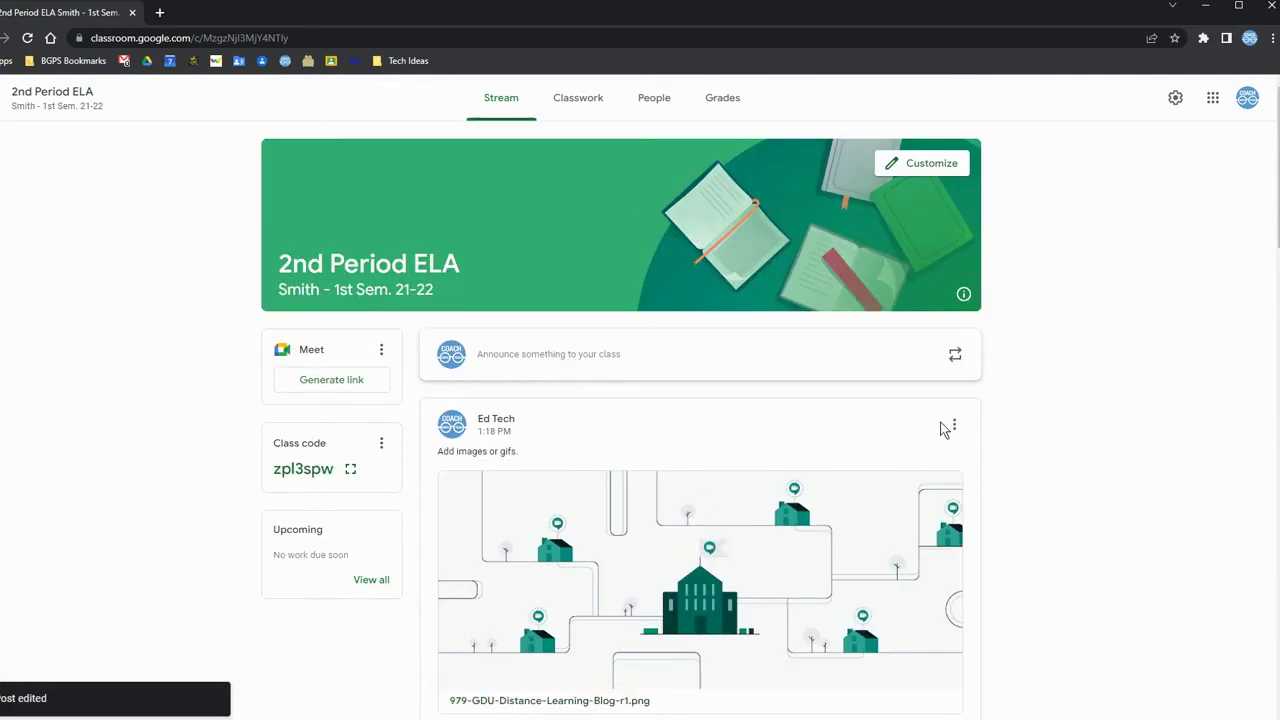
click(952, 426)
click(904, 482)
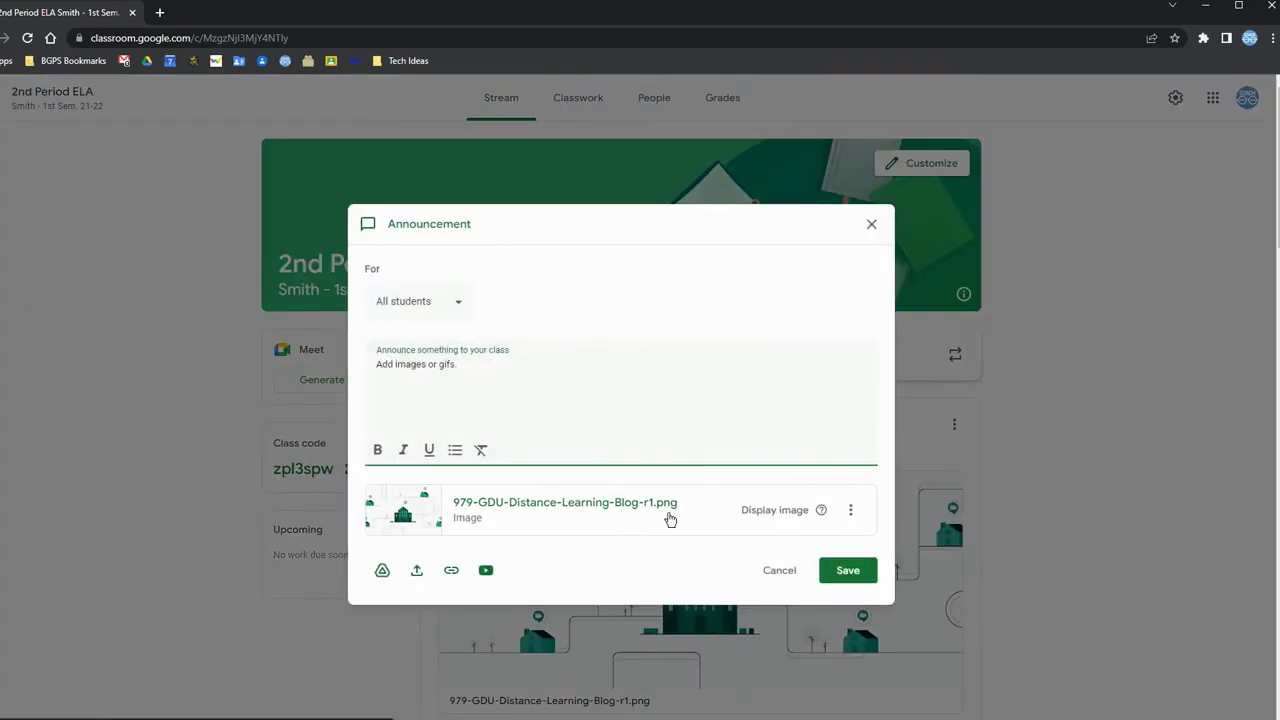
click(850, 510)
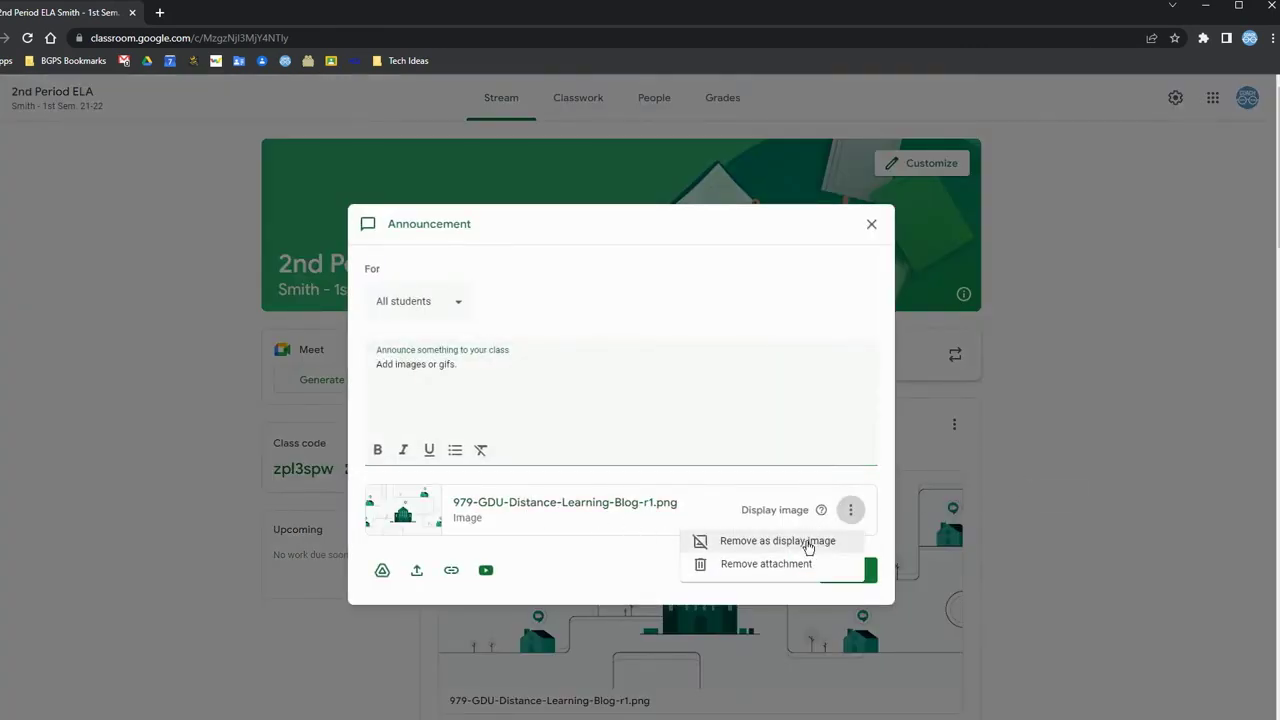
click(794, 564)
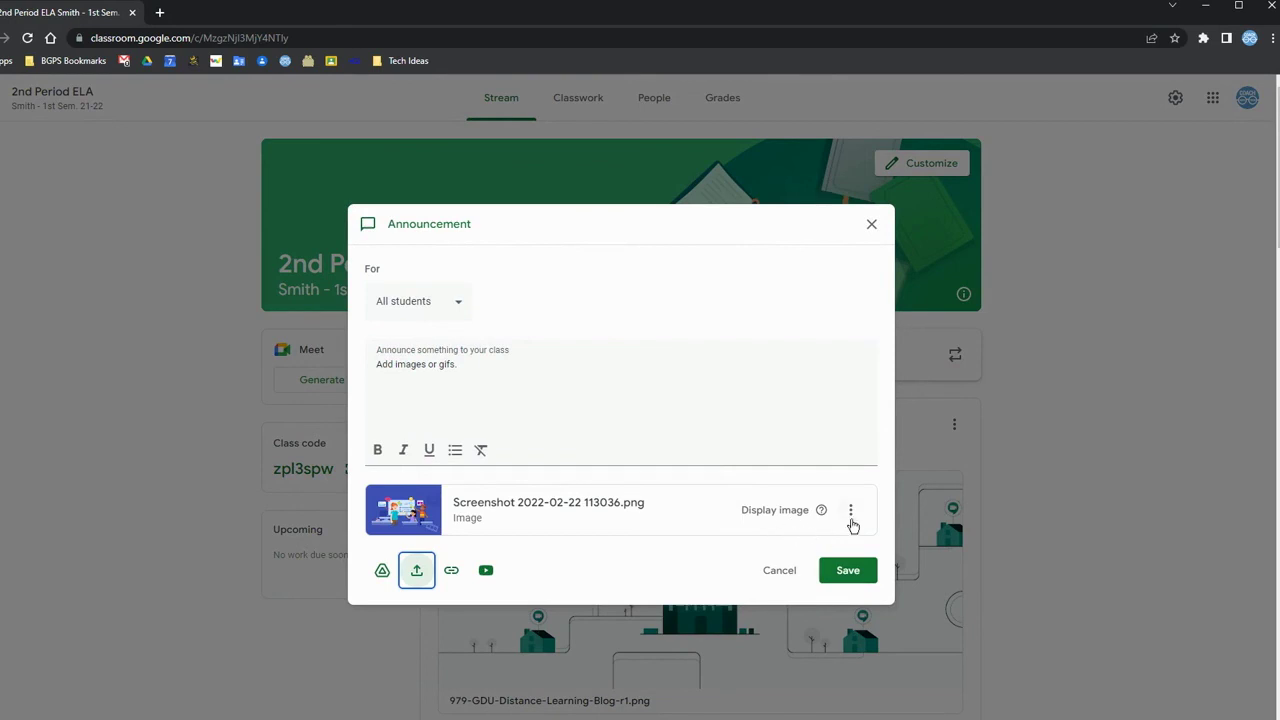
click(845, 572)
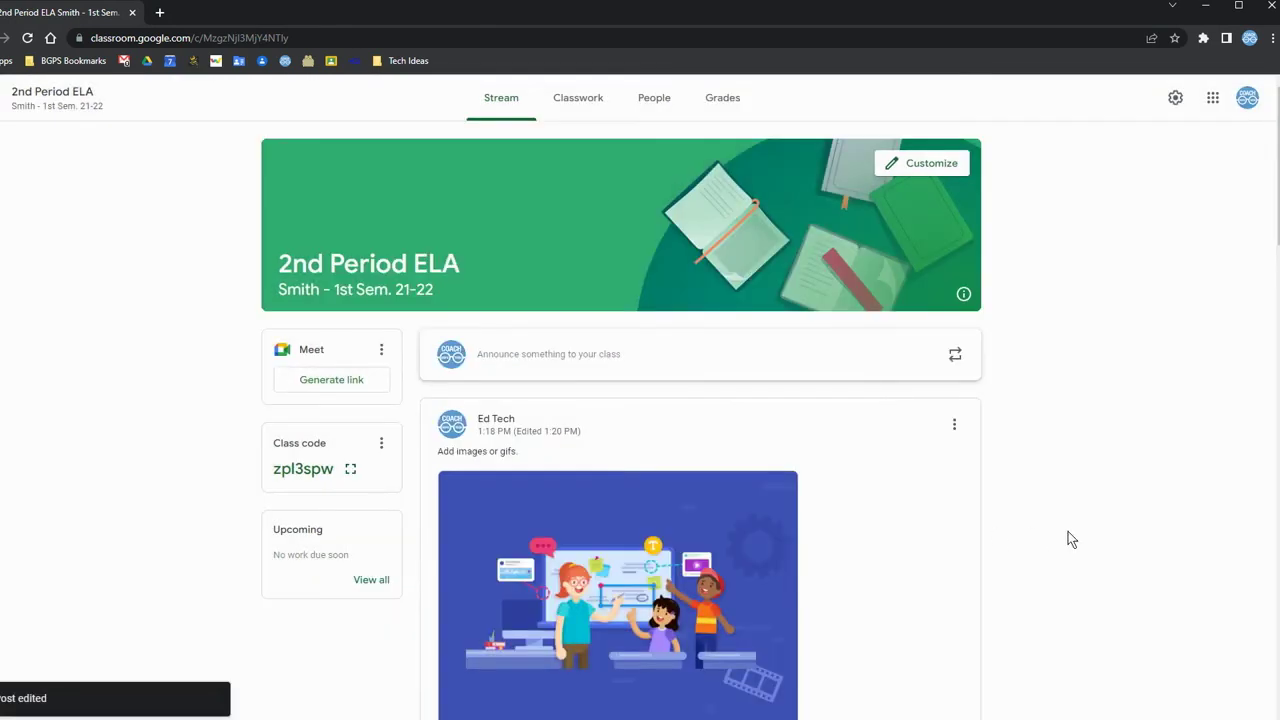
- Review how the display images and GIFs appear in the announcements on the class stream
scroll(1069, 540, down, 3)
scroll(1069, 533, down, 1)
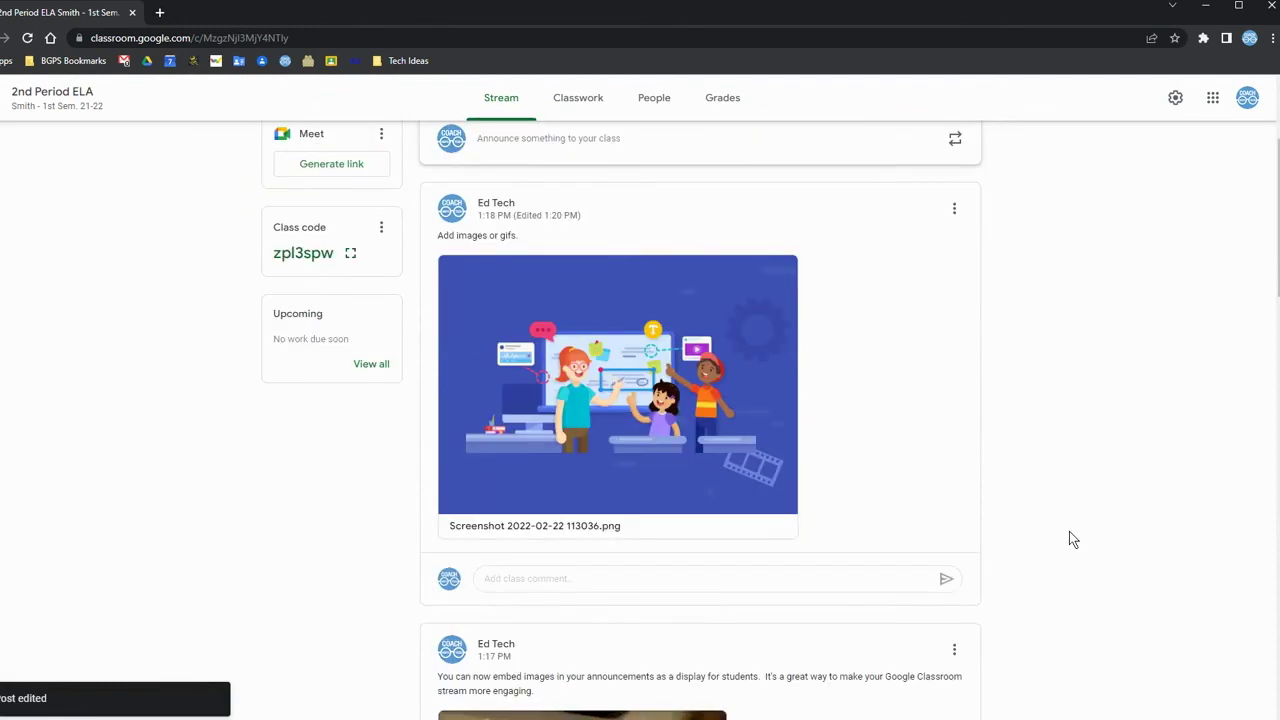
scroll(1069, 532, up, 2)
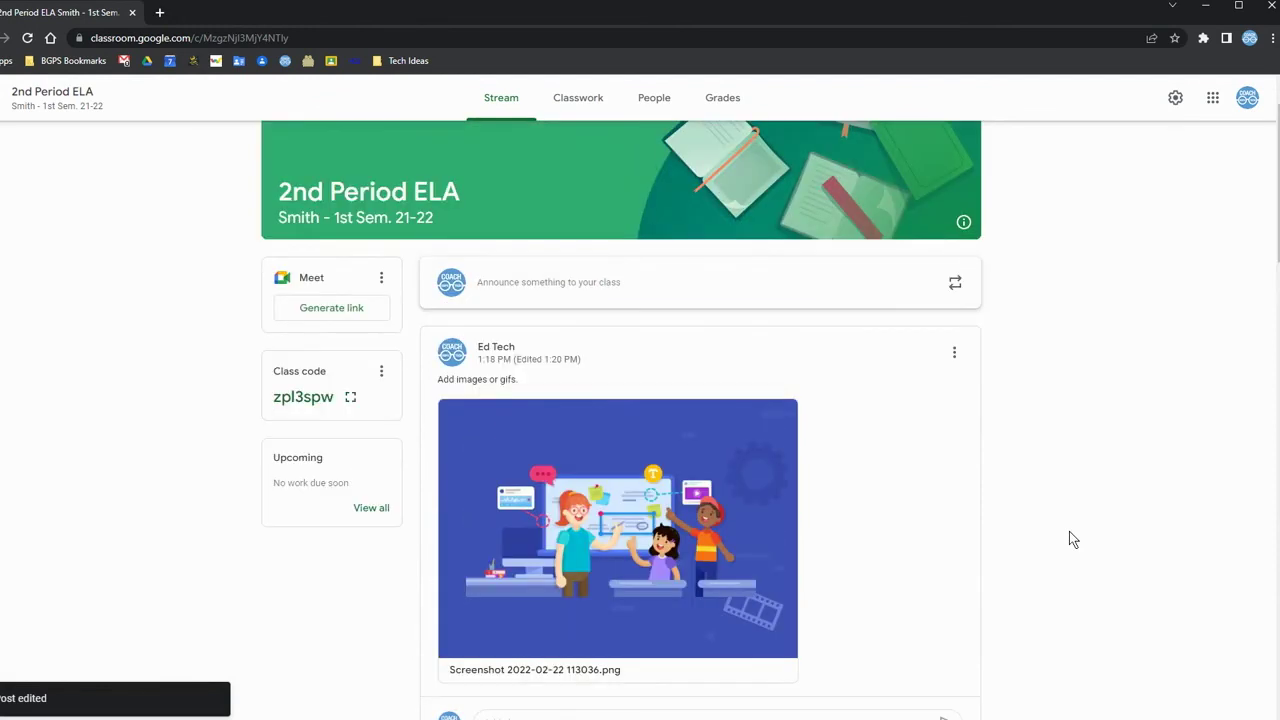
scroll(1069, 531, down, 7)
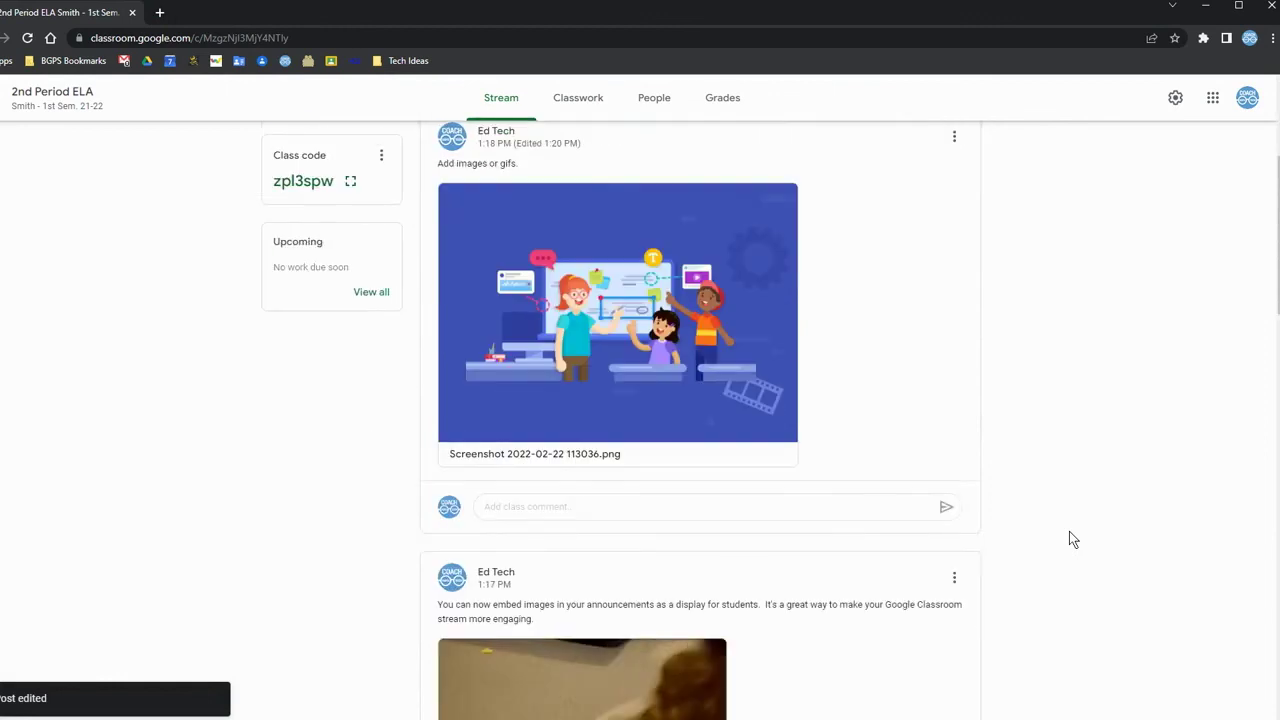
scroll(1069, 540, down, 6)
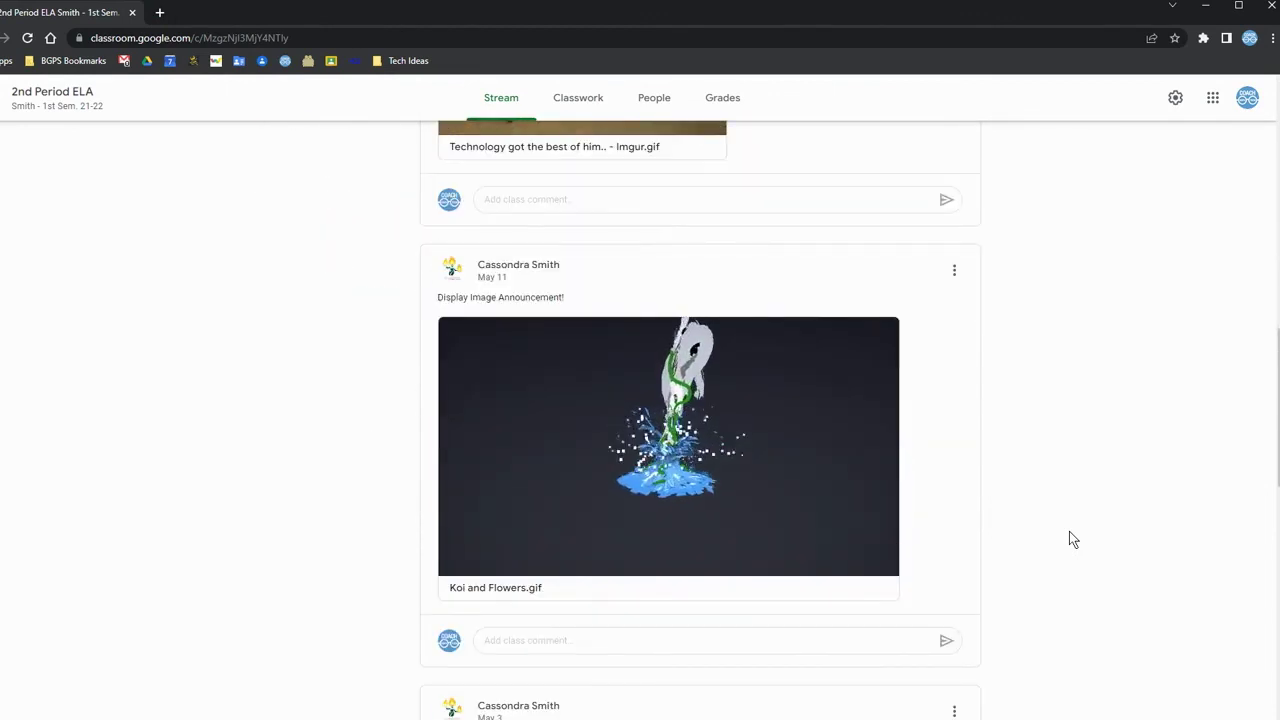
scroll(1069, 540, up, 5)
scroll(1069, 535, up, 8)
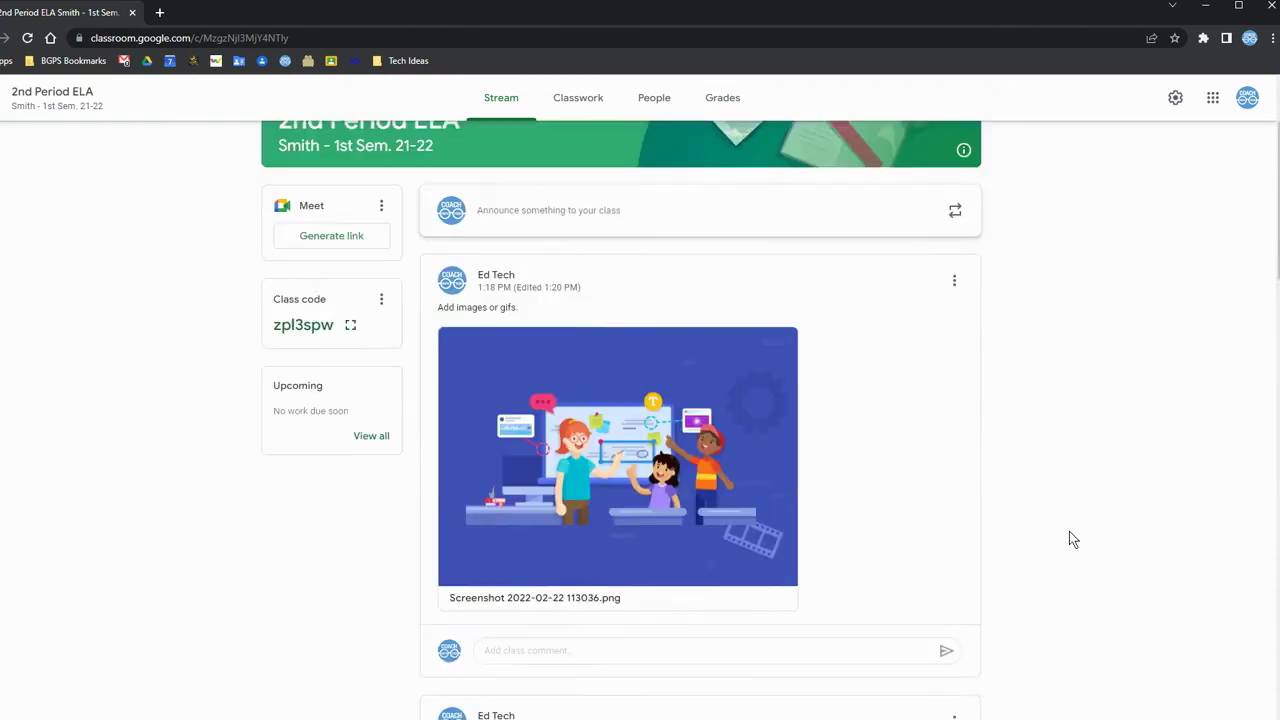